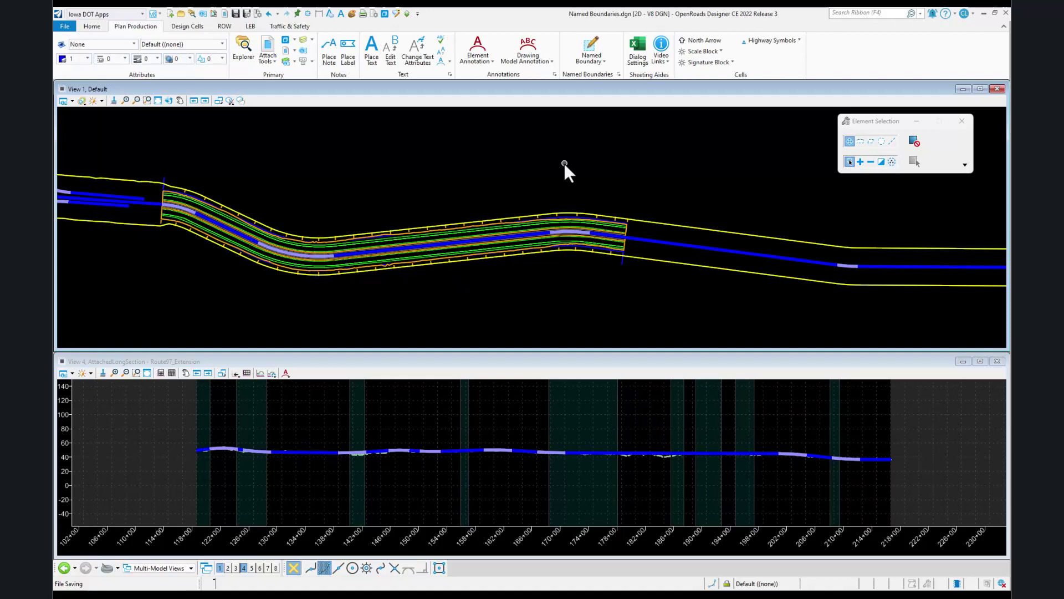
Step: Launch the Named Boundary tool from the Plan Production tab
left_click(590, 45)
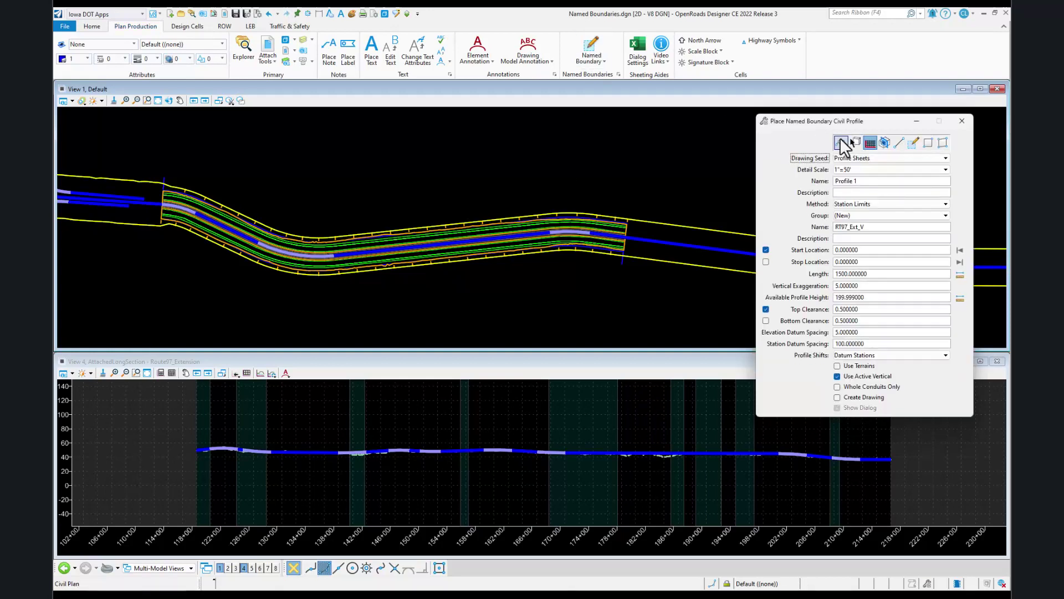
Step: Switch the boundary type to Civil Plan with the Plan-Profile Sheets - Plan drawing seed
left_click(841, 141)
left_click(860, 158)
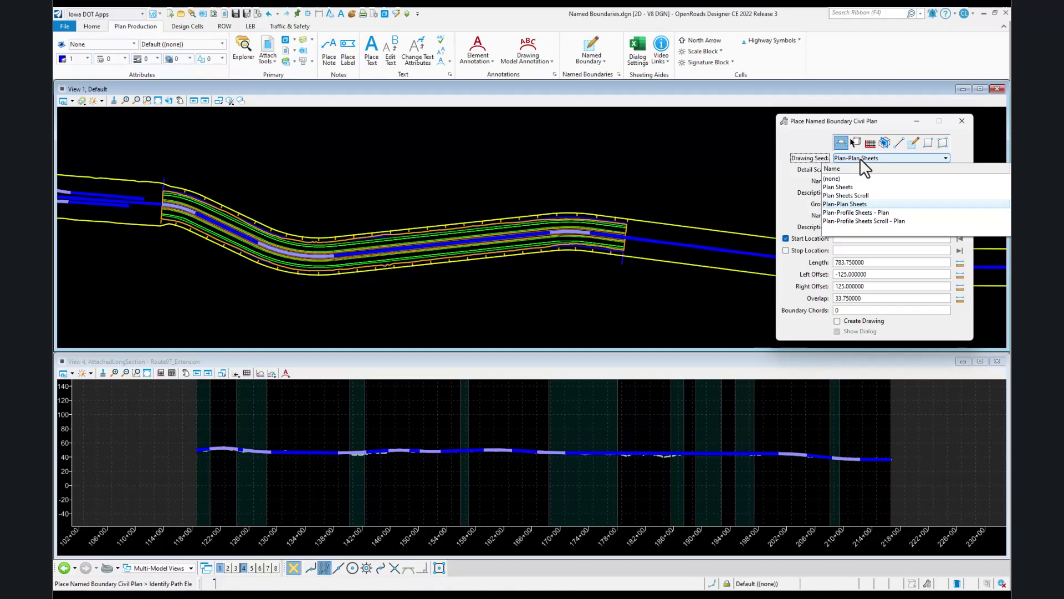
left_click(881, 212)
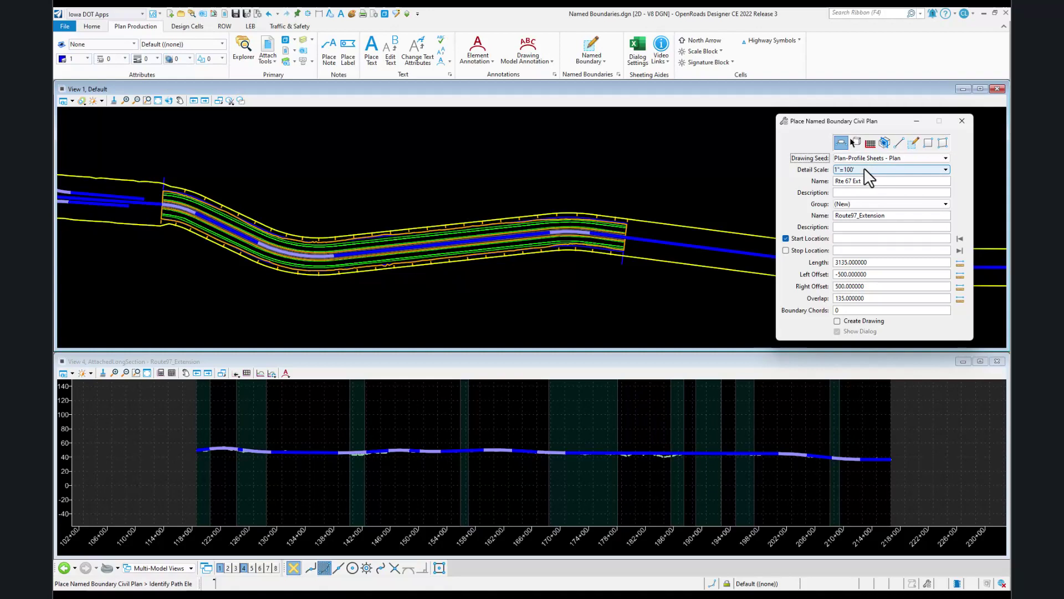
Step: Start the plan boundary at station 117+00.00 on the route alignment, then begin a profile boundary
left_click(843, 238)
left_click(724, 249)
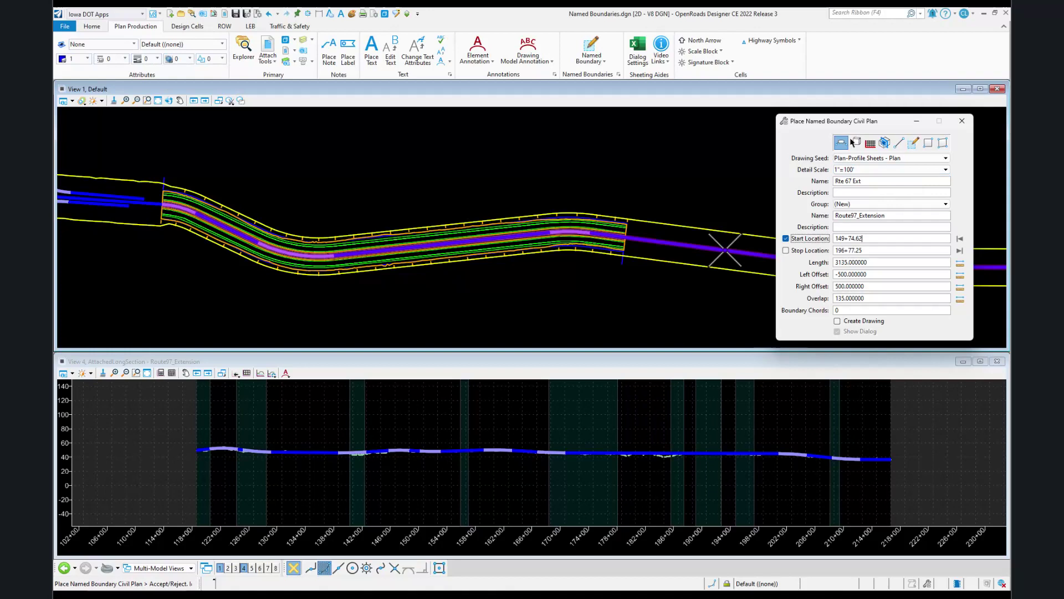
double_click(870, 238)
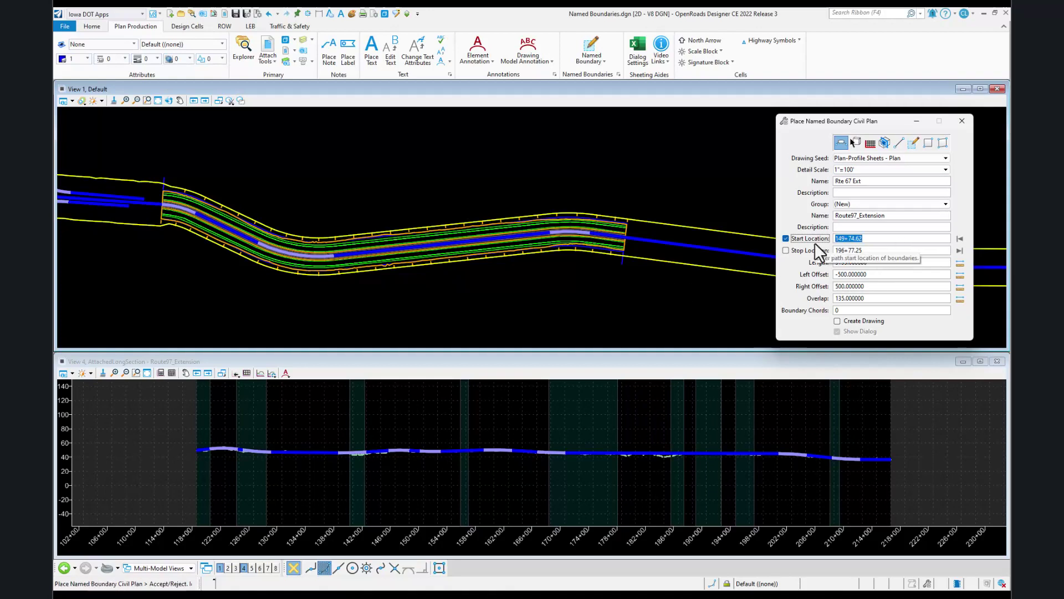
type("117+00.00")
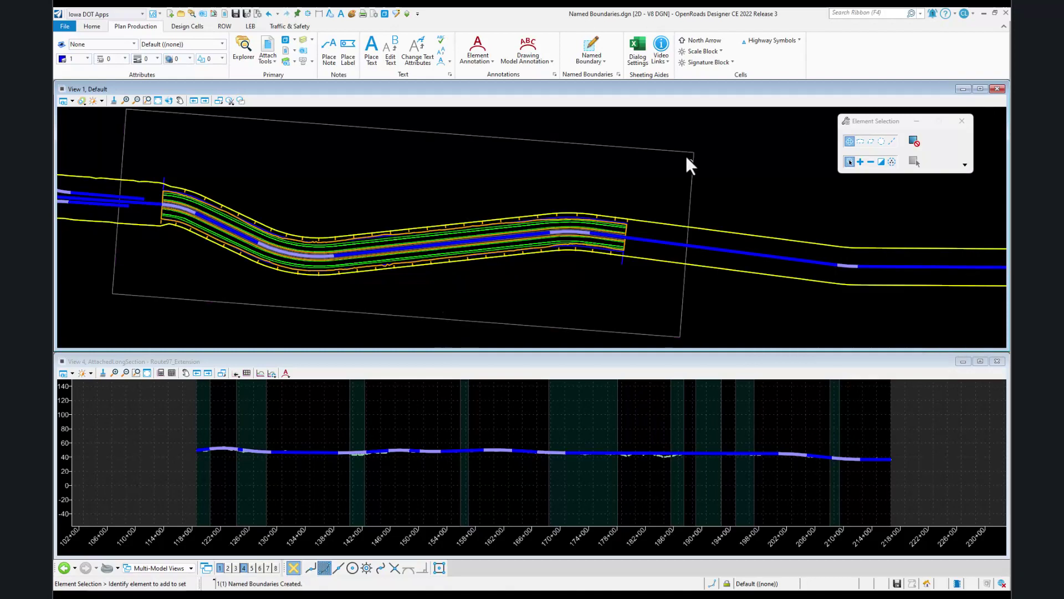
left_click(589, 46)
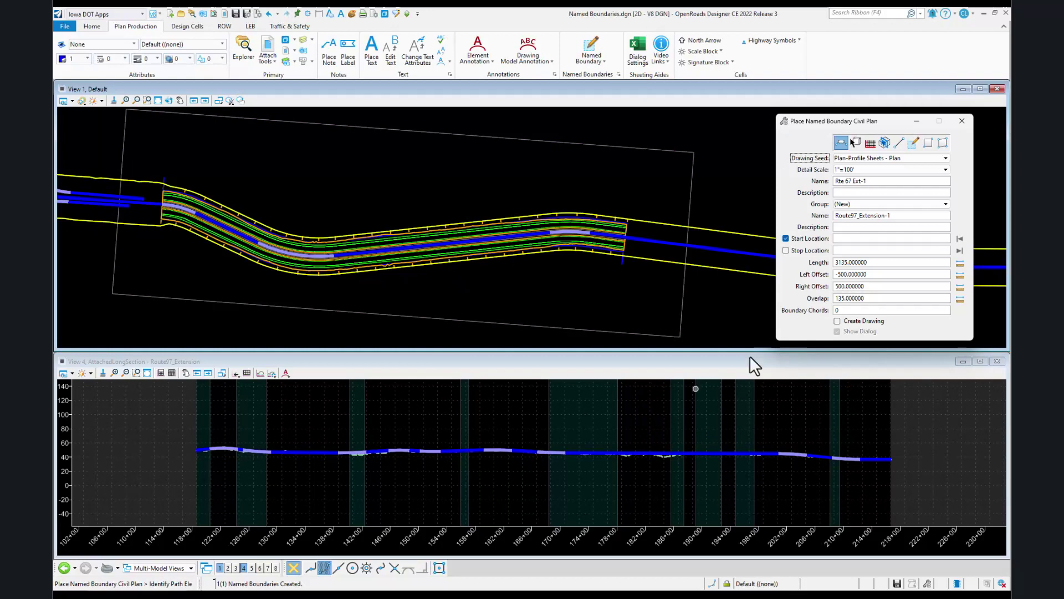
left_click(869, 144)
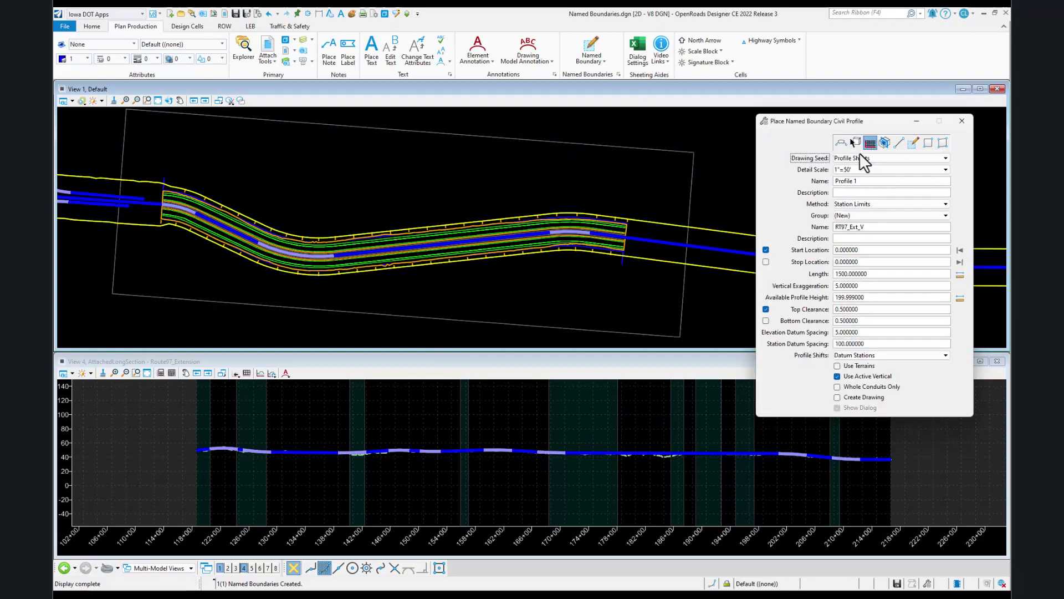
Step: Use the Plan-Profile Sheets - Profile seed with limits From Plan Group Route97_Extension
left_click(856, 158)
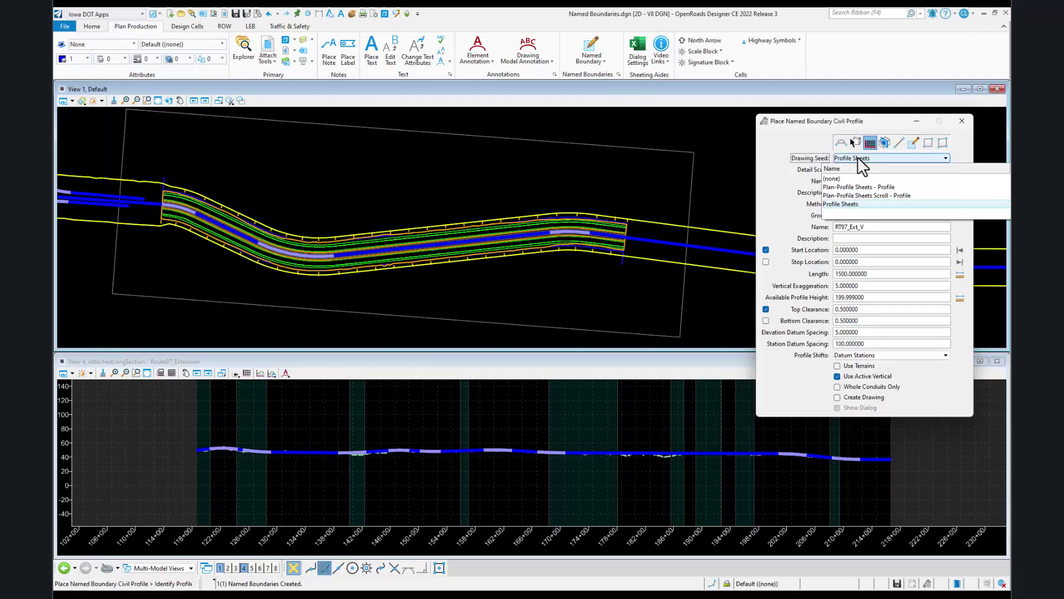
left_click(853, 188)
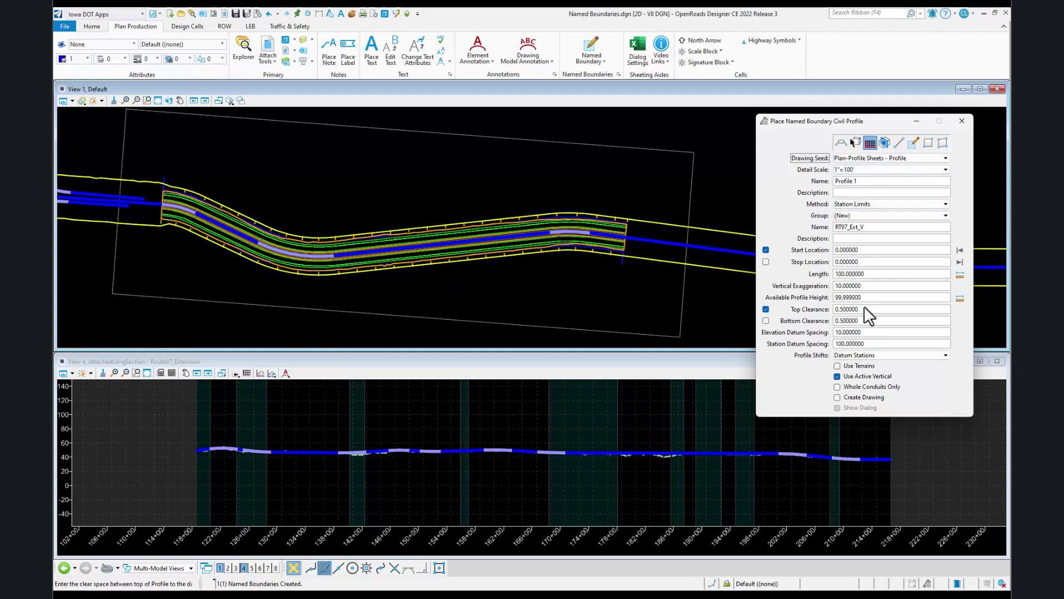
left_click(848, 204)
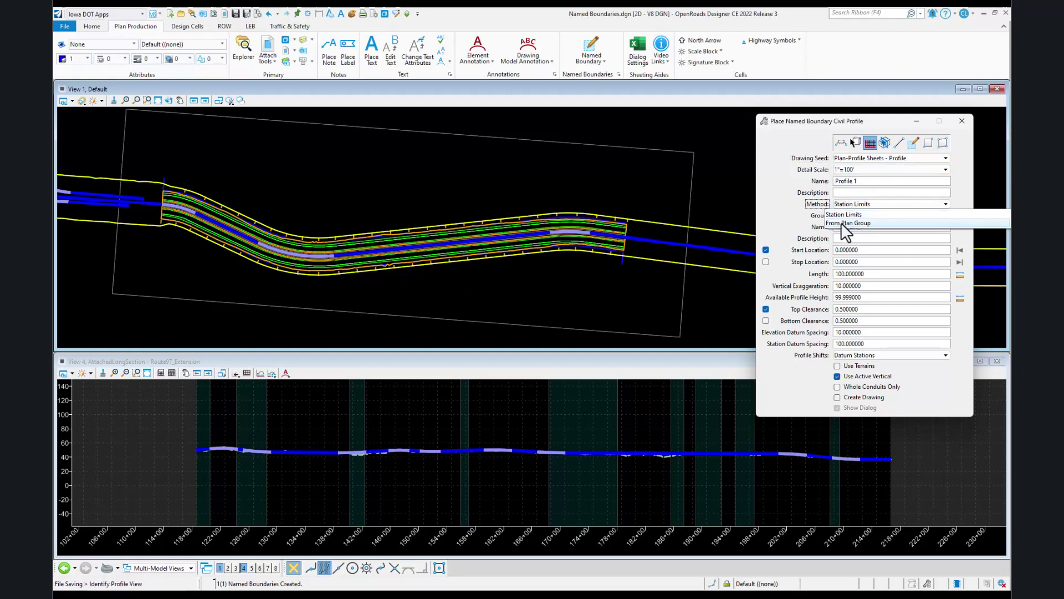
left_click(840, 222)
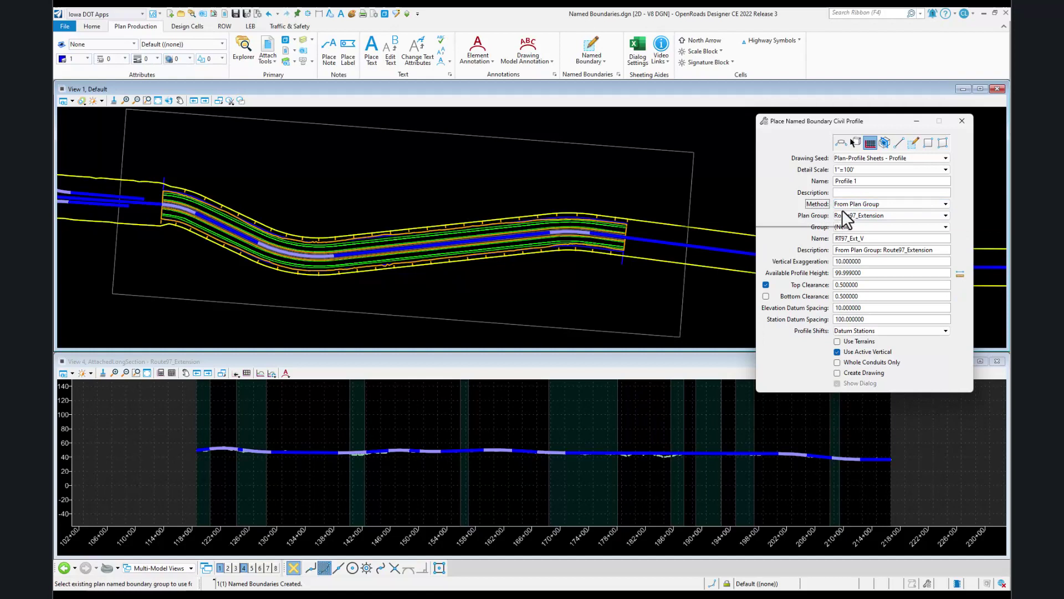
left_click(853, 215)
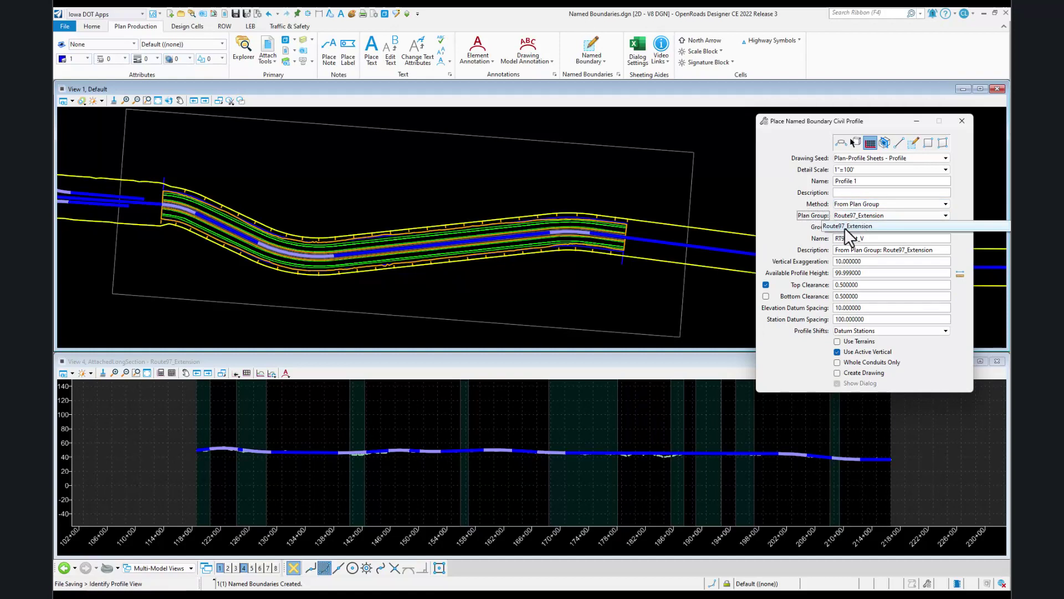
left_click(843, 225)
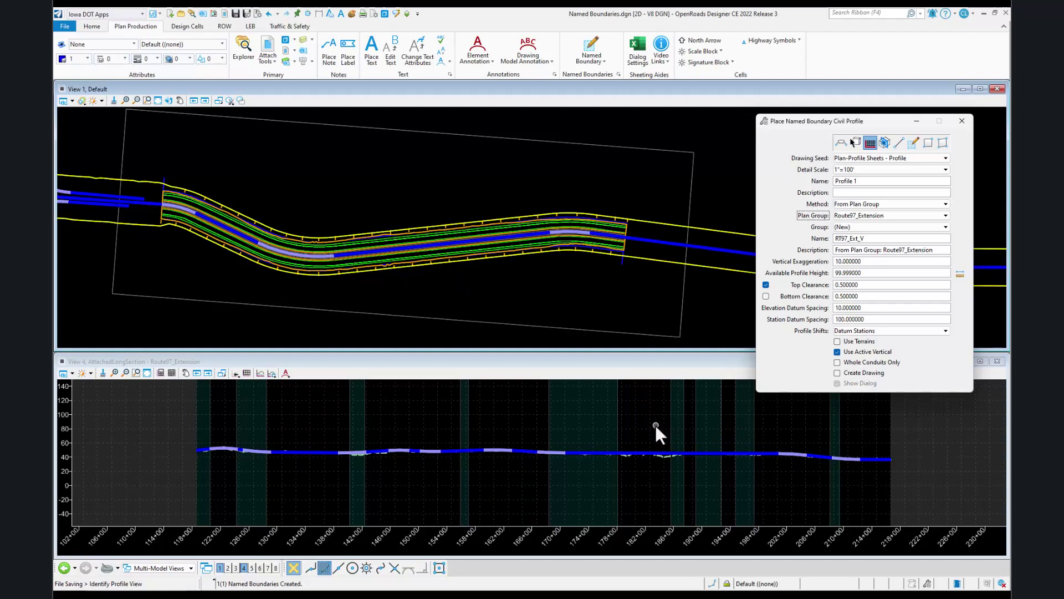
Step: Identify the RT97_Ext_V profile line to place the profile boundary, then exit the tool
left_click(662, 439)
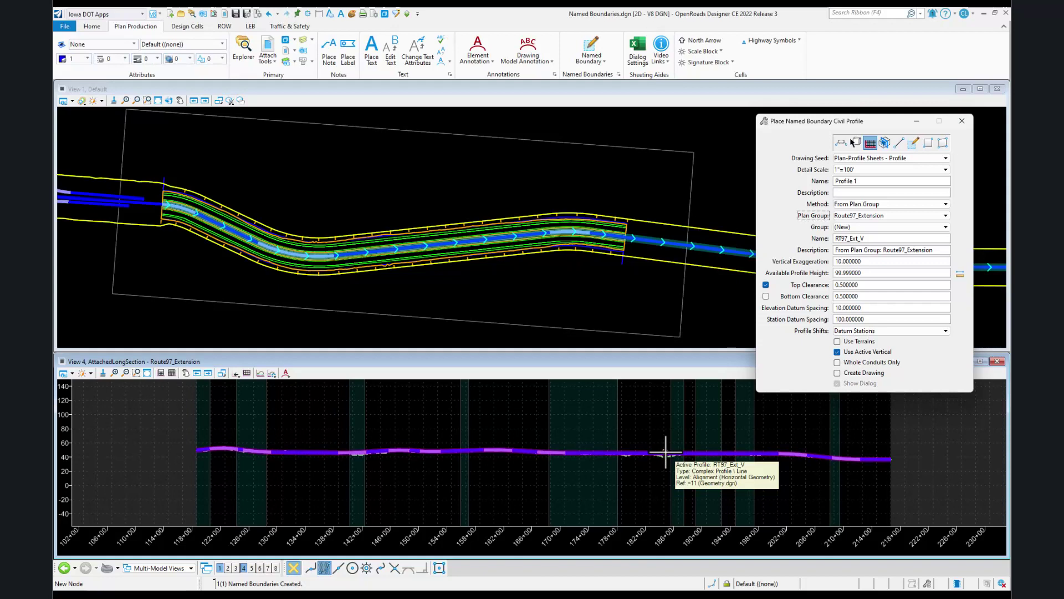
left_click(665, 452)
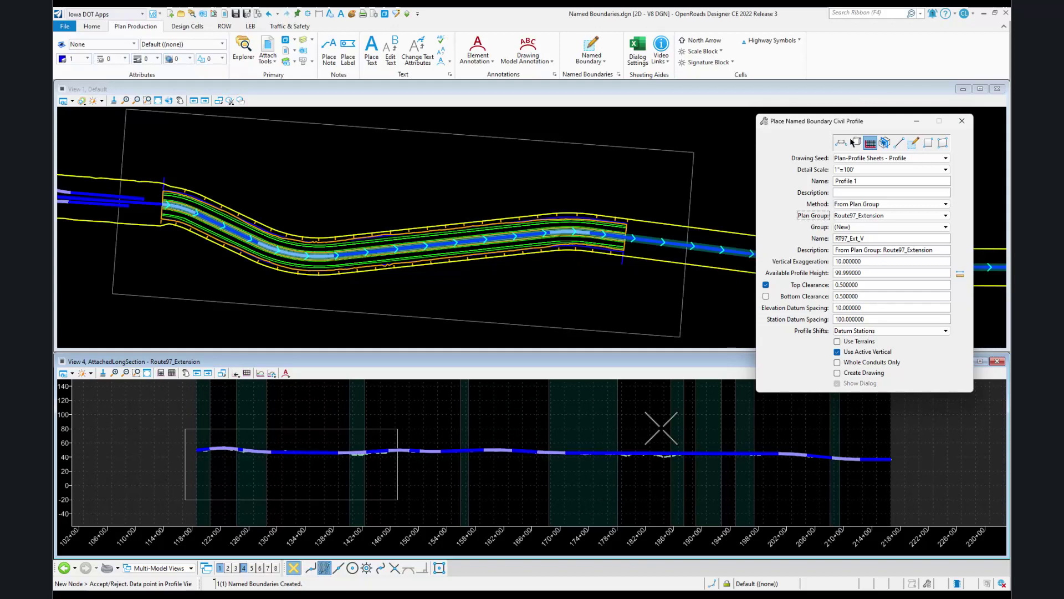
key("Escape")
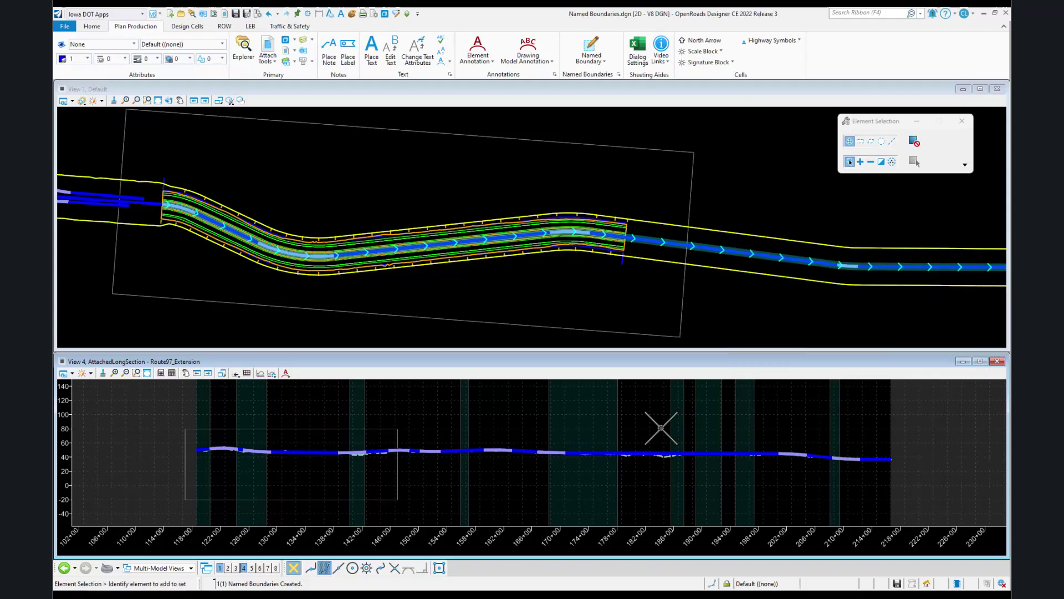
key("ctrl+s")
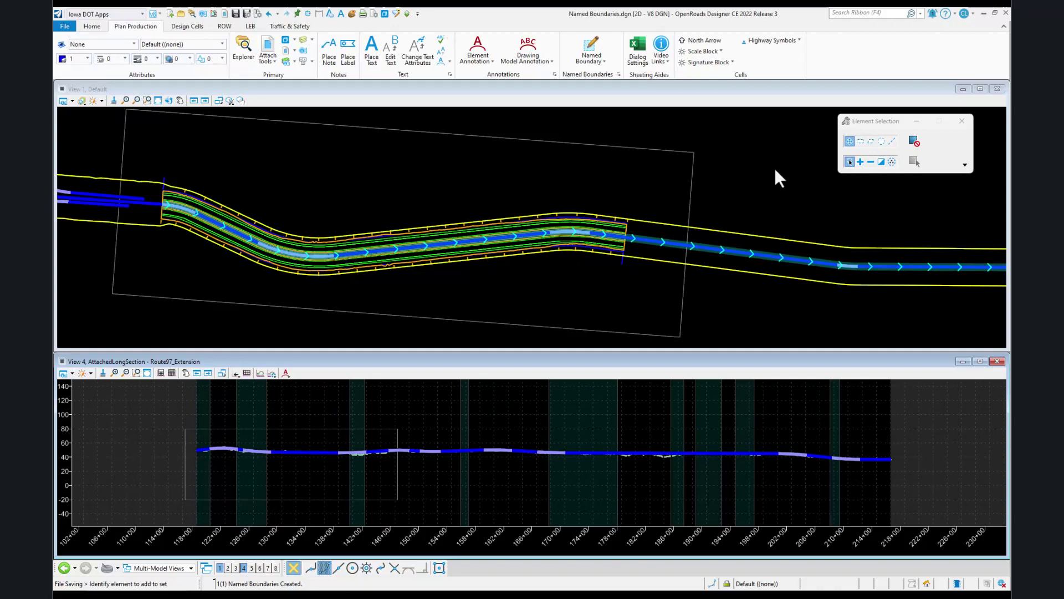
left_click(618, 74)
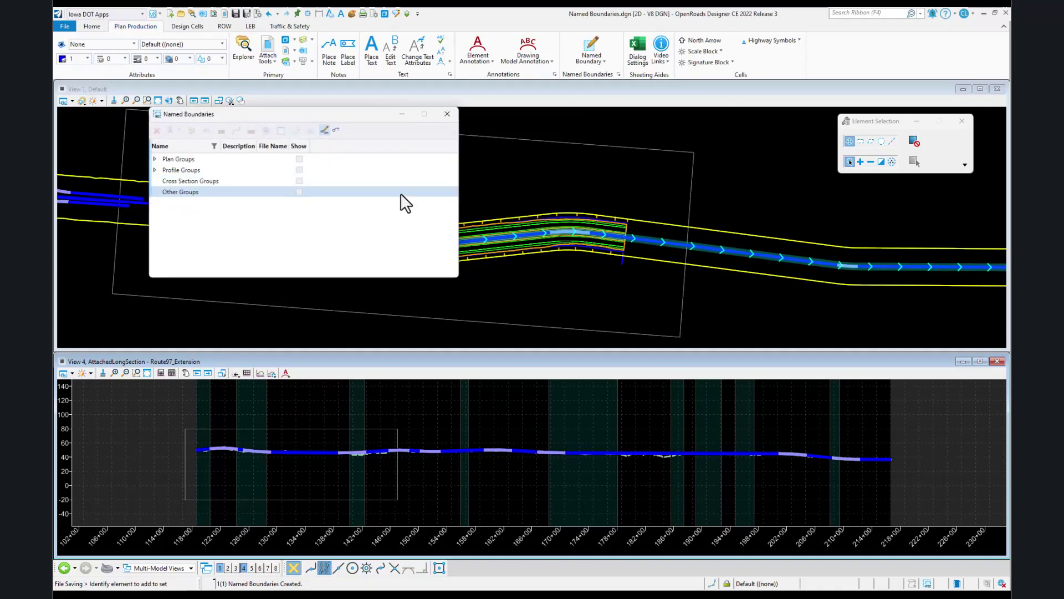
Step: Select the Route97_Extension plan group under Plan Groups and choose Create Plan/Profile Drawing
left_click(155, 159)
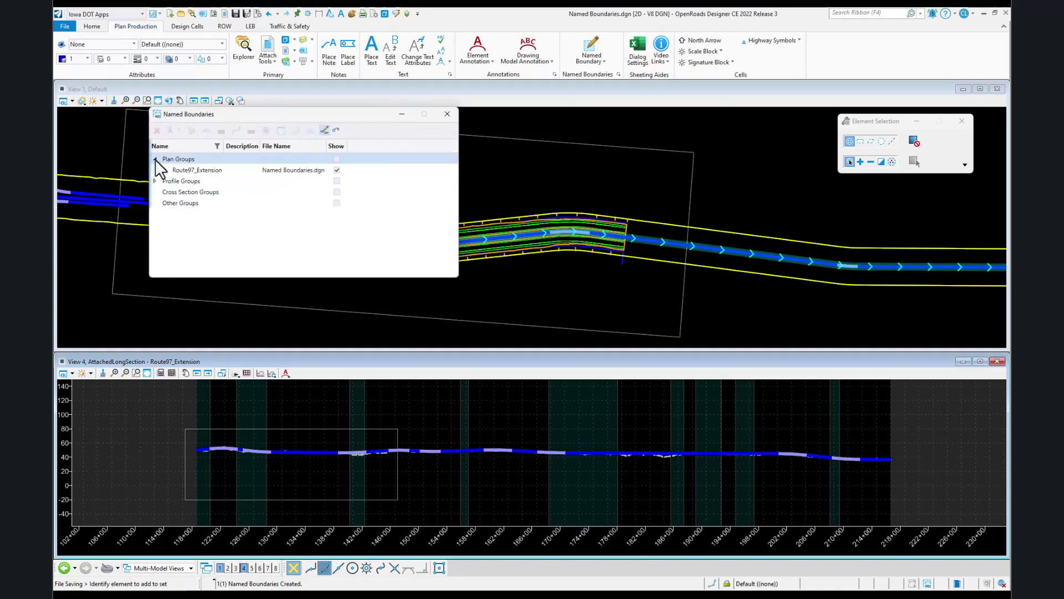
left_click(176, 170)
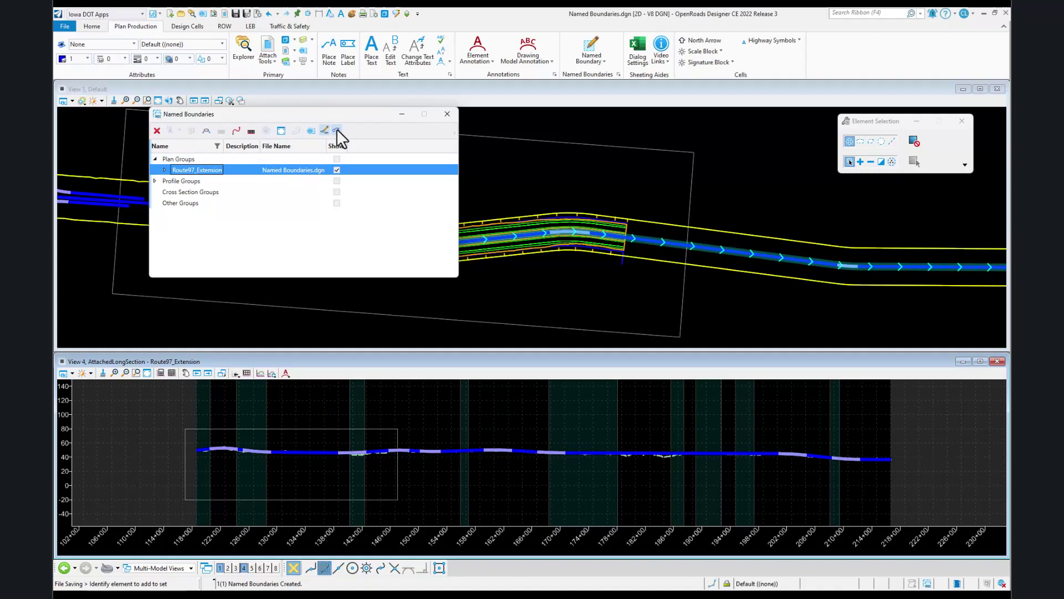
left_click(237, 130)
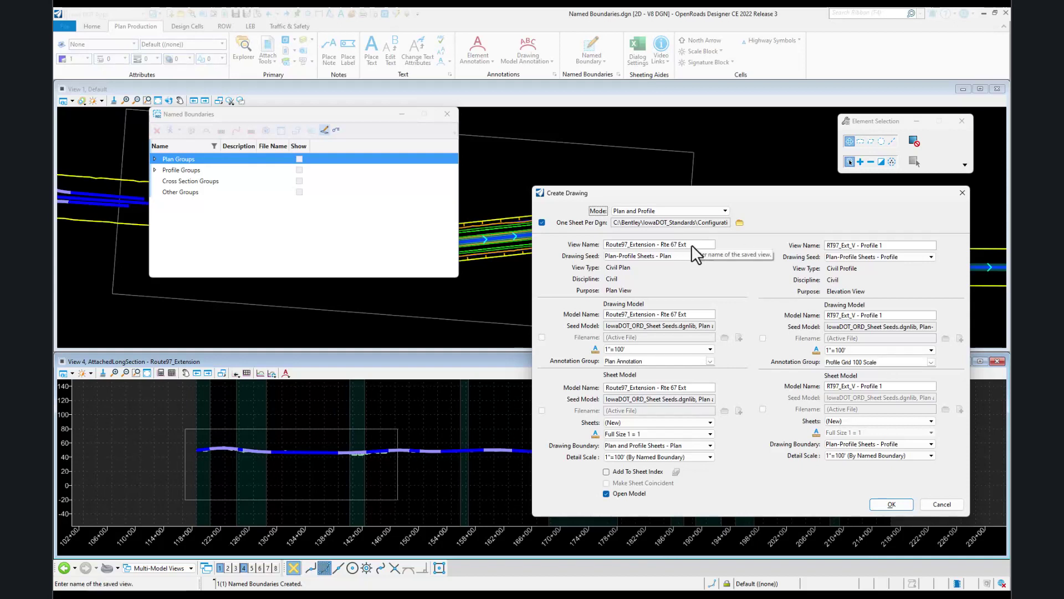
Step: Check the drawing and sheet model names, then confirm with Open Model enabled
left_click(697, 314)
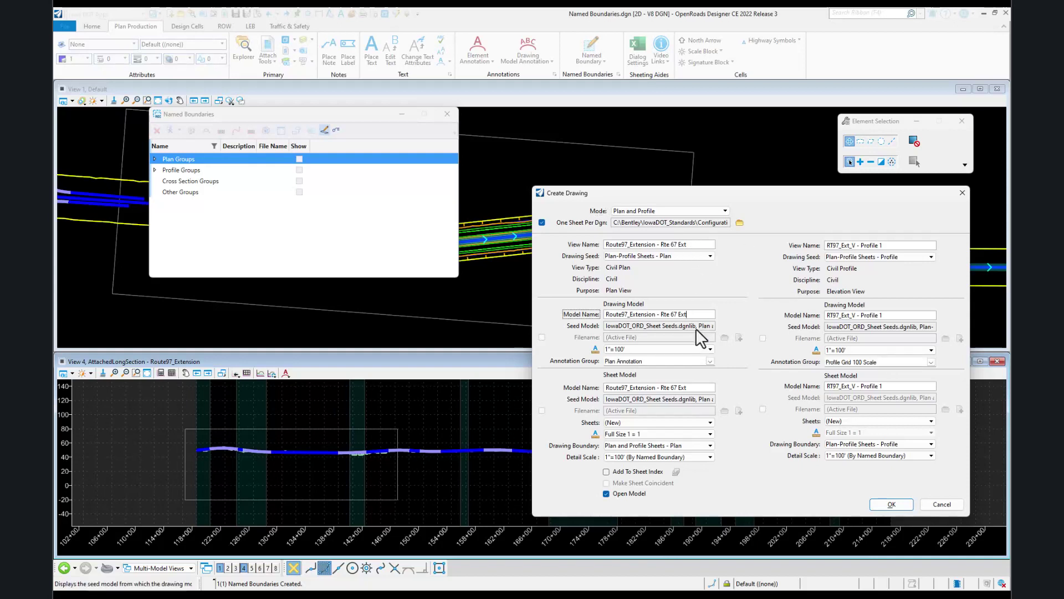
left_click(690, 388)
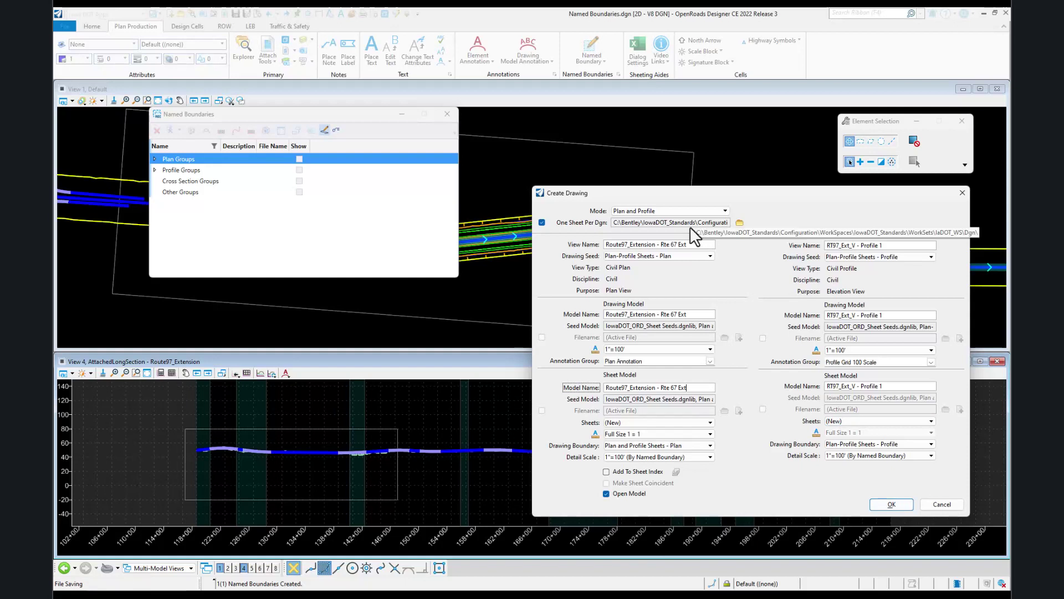
left_click(877, 502)
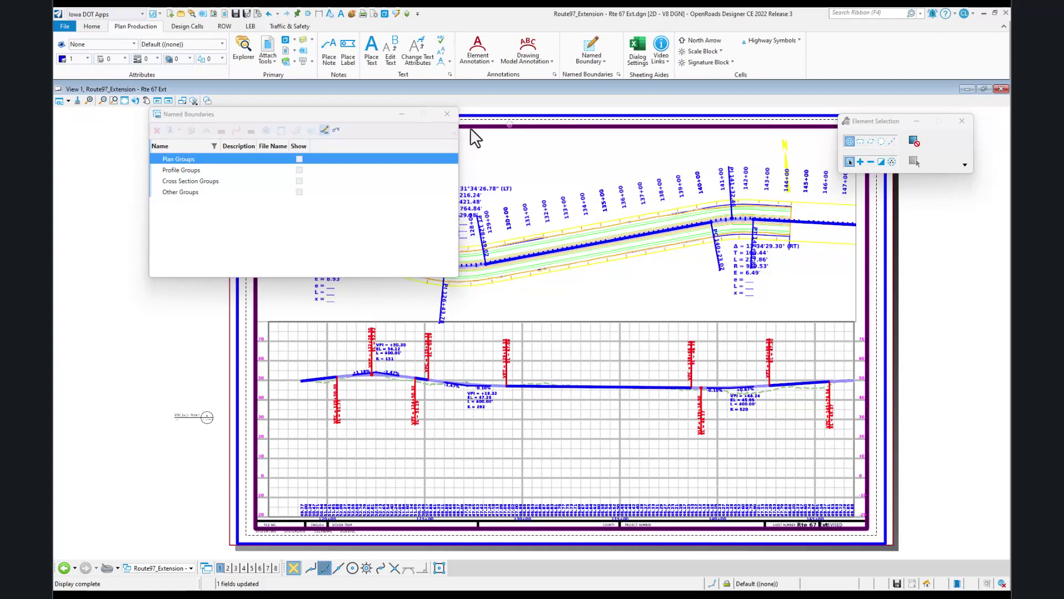
Step: Close the Named Boundaries dialog and move the Element Selection panel to the upper right
left_click(451, 115)
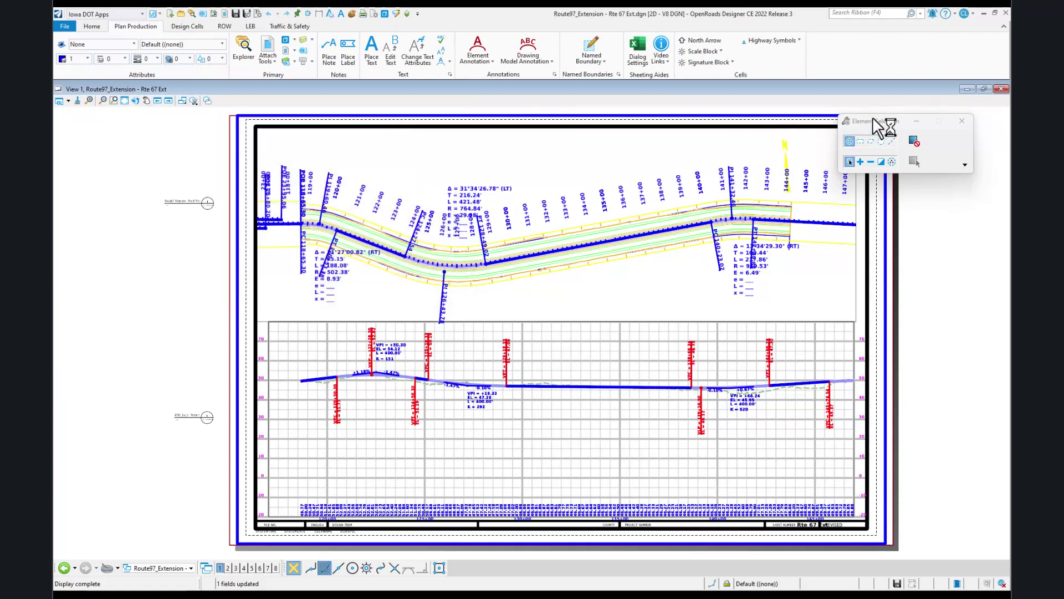
left_click_drag(873, 121, 891, 87)
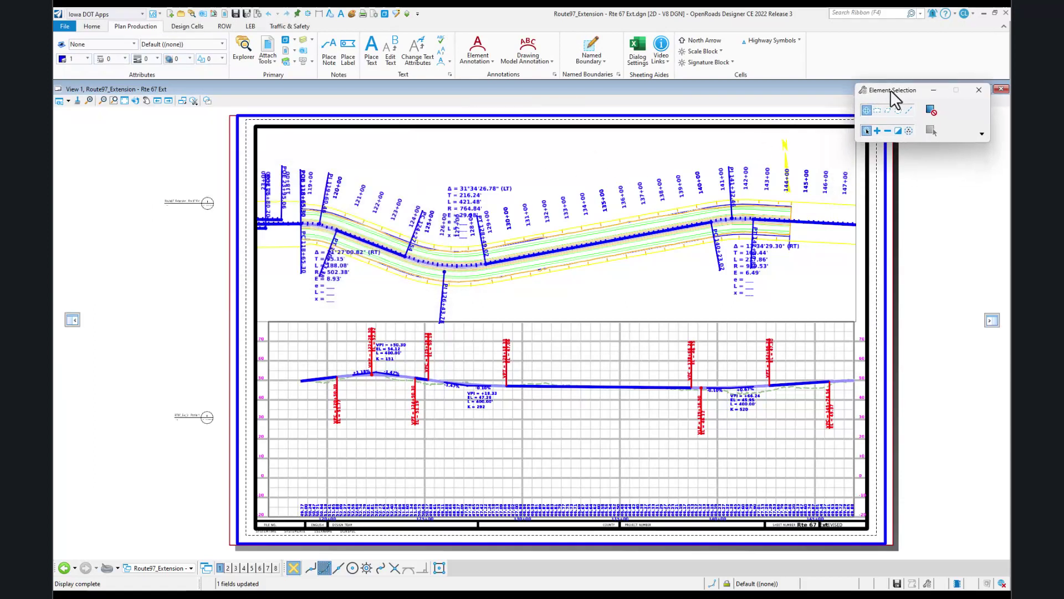
left_click(910, 198)
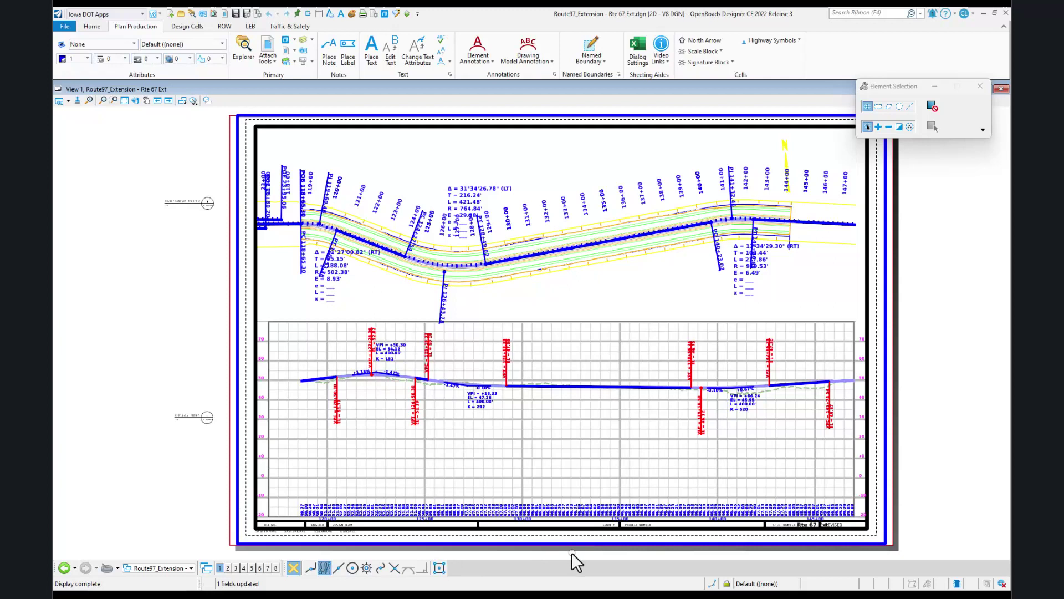
left_click(171, 568)
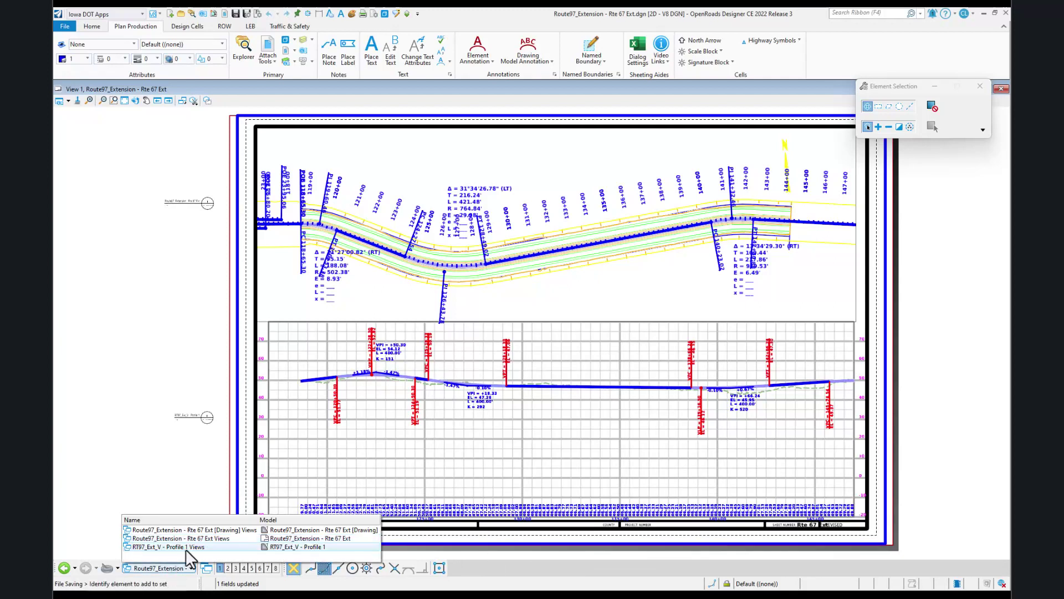
Step: Switch the view group to Rte 67 Ext [Drawing], then to RT97_Ext_V - Profile 1 Views
left_click(217, 531)
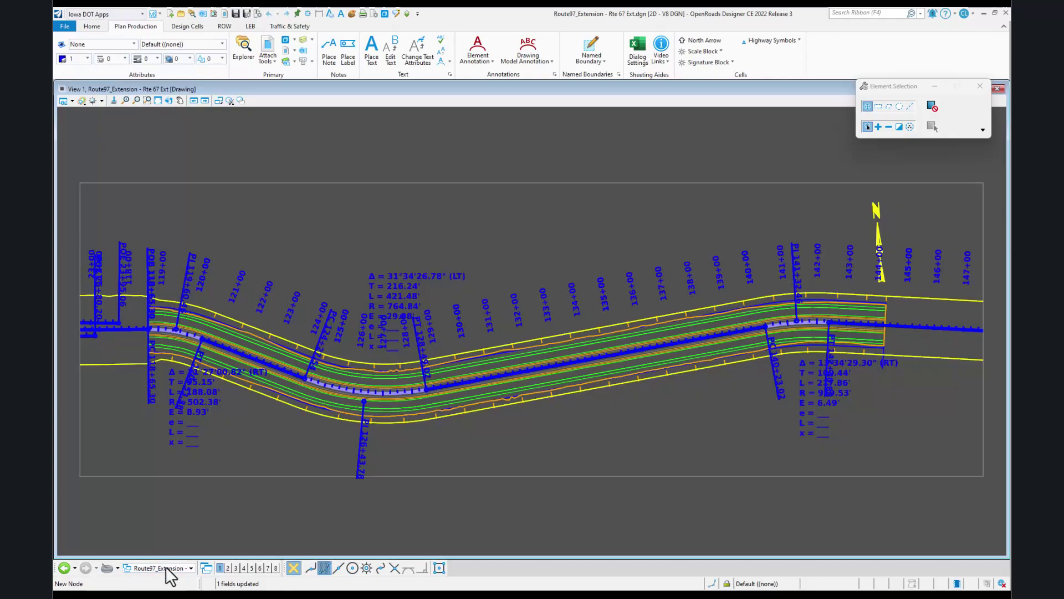
left_click(166, 568)
left_click(223, 546)
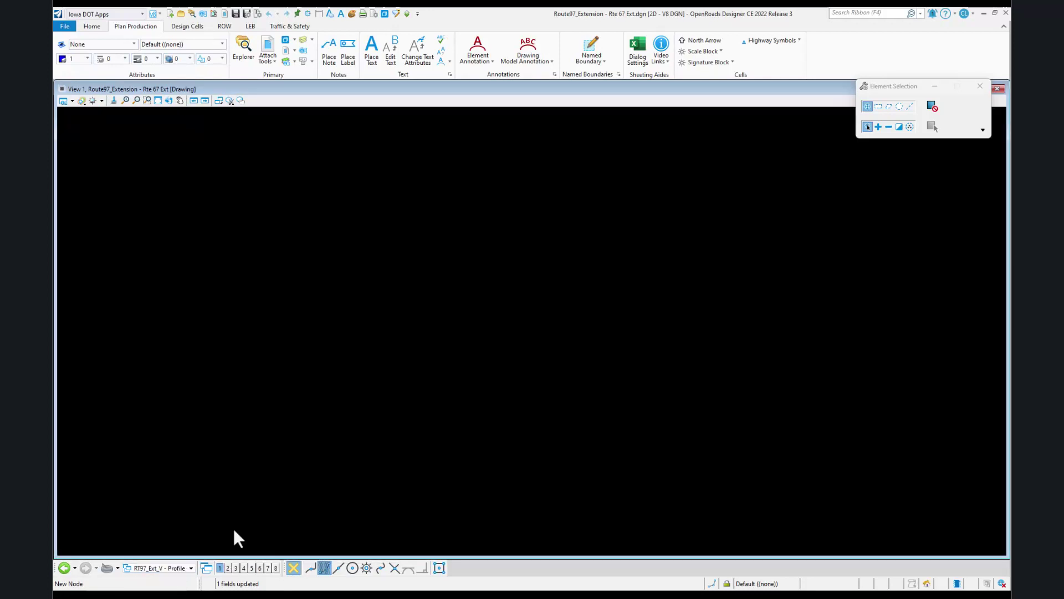